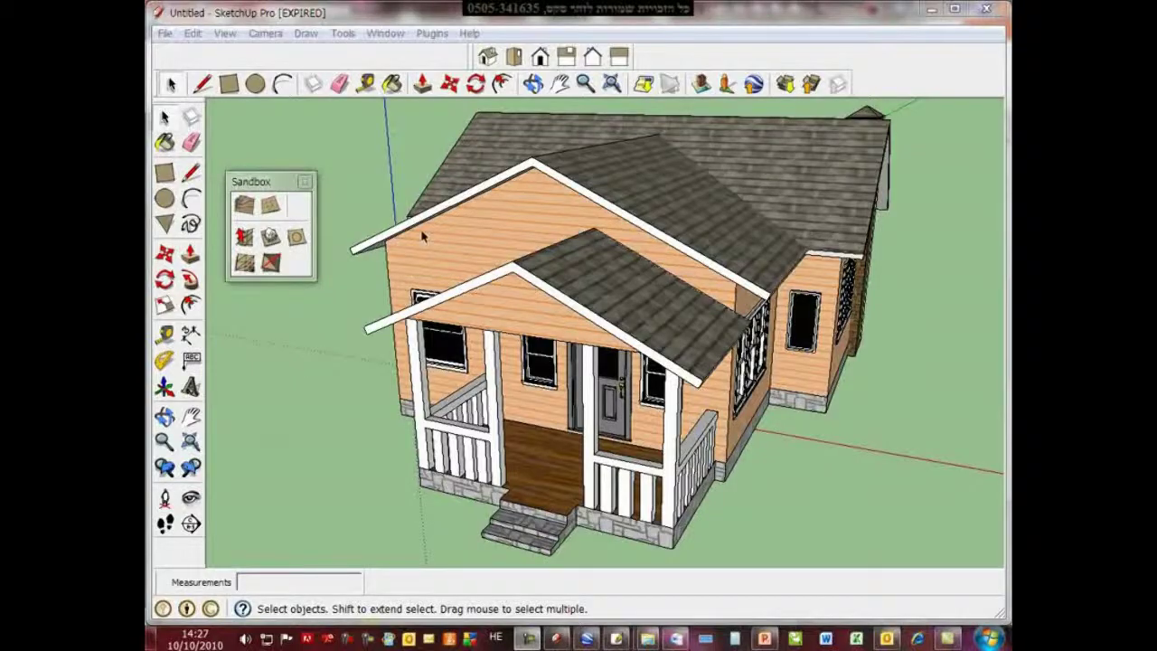
Orbit around the house and zoom far out so it sits small near the origin.
click(534, 83)
mouse_move(732, 274)
mouse_down()
mouse_move(666, 253)
mouse_move(891, 263)
mouse_move(542, 253)
mouse_move(591, 259)
mouse_move(561, 283)
mouse_move(682, 290)
mouse_up()
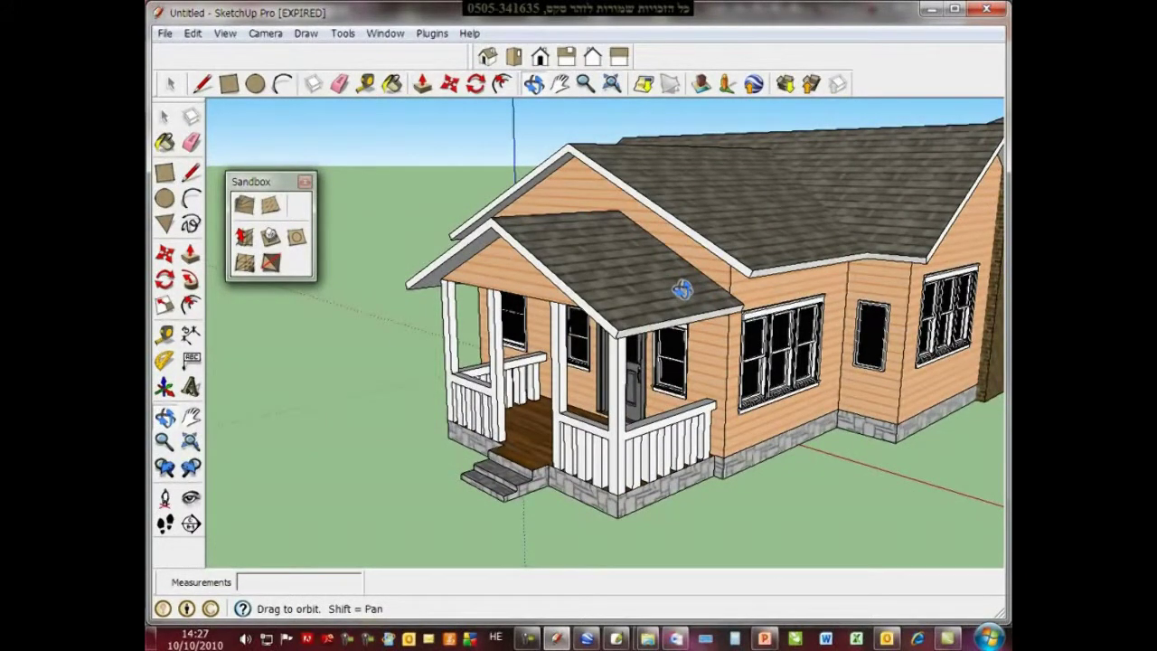
scroll(682, 289, down, 3)
scroll(660, 292, down, 3)
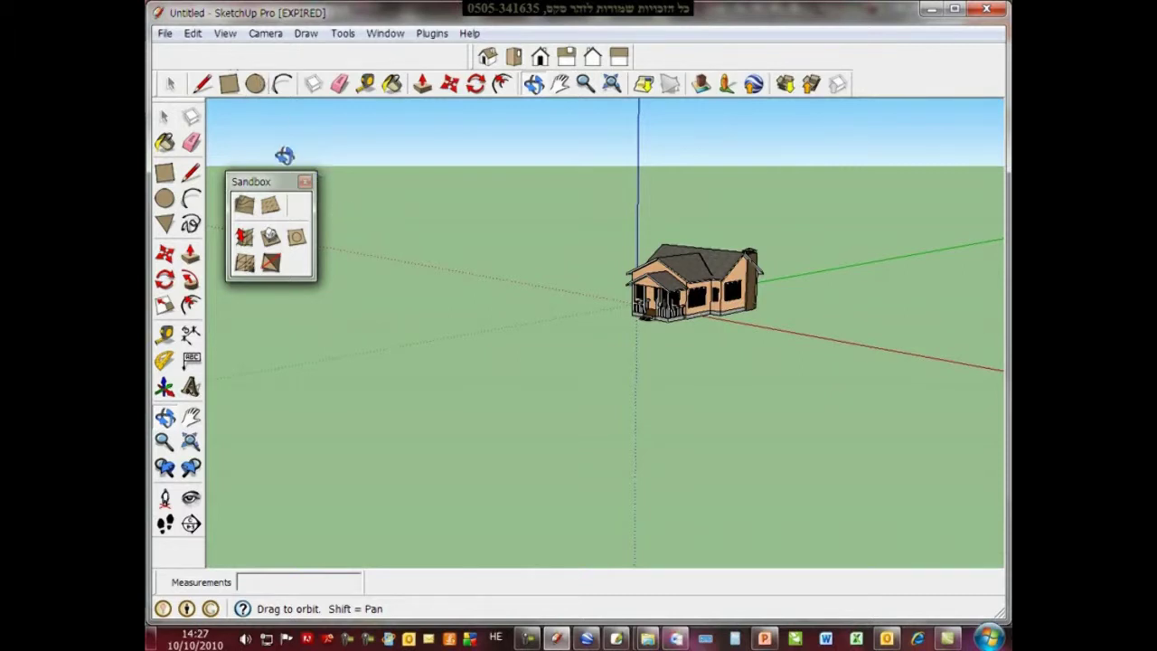
Start a Sandbox From Scratch grid with 10' spacing.
click(225, 34)
mouse_move(257, 54)
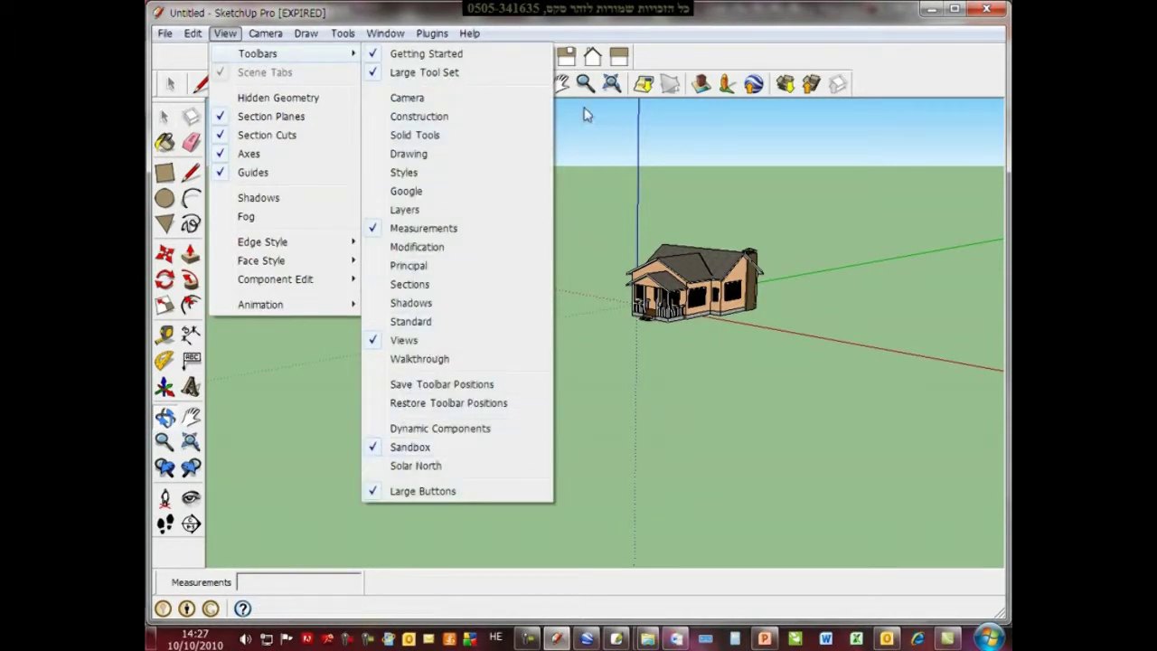
click(558, 21)
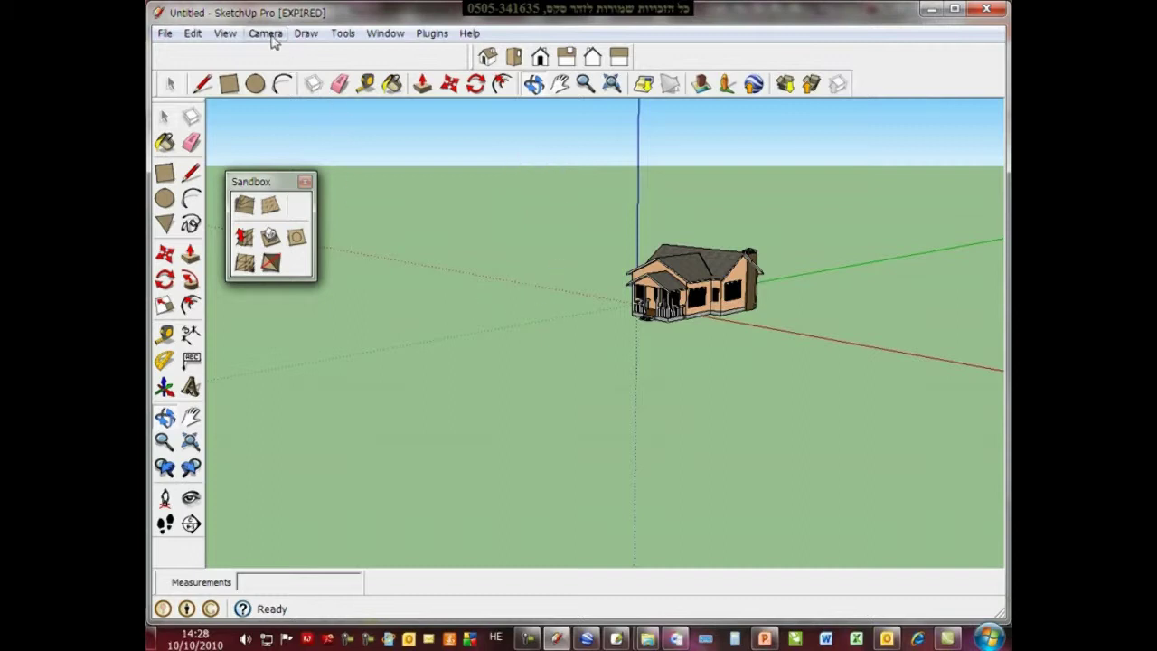
click(305, 35)
mouse_move(338, 217)
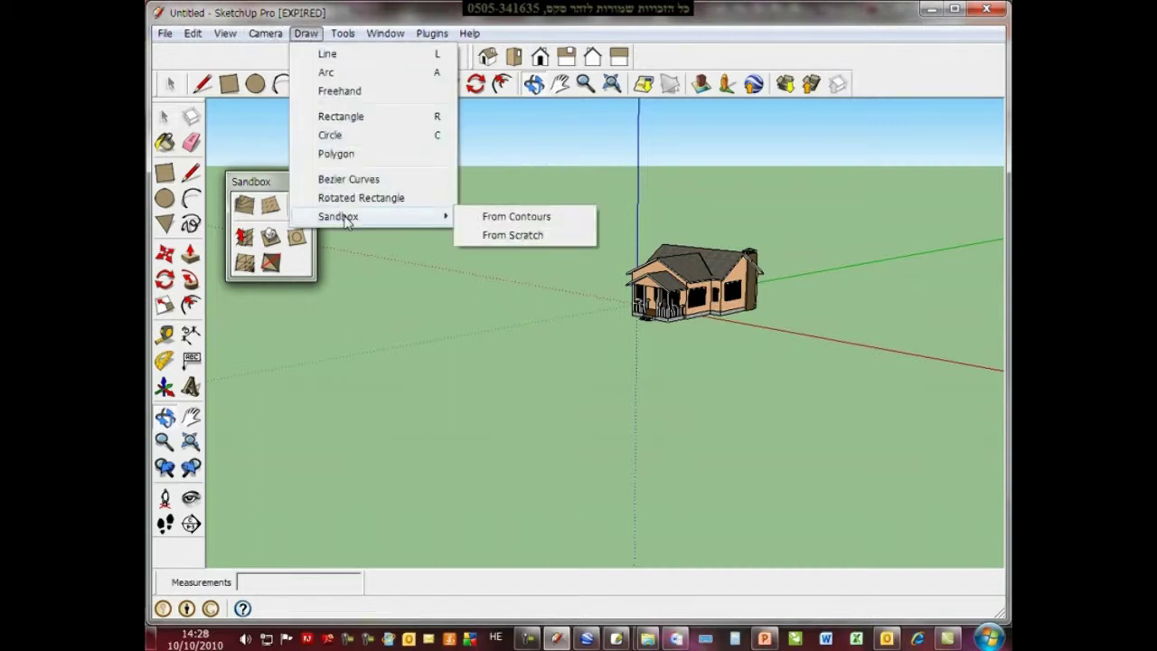
click(488, 235)
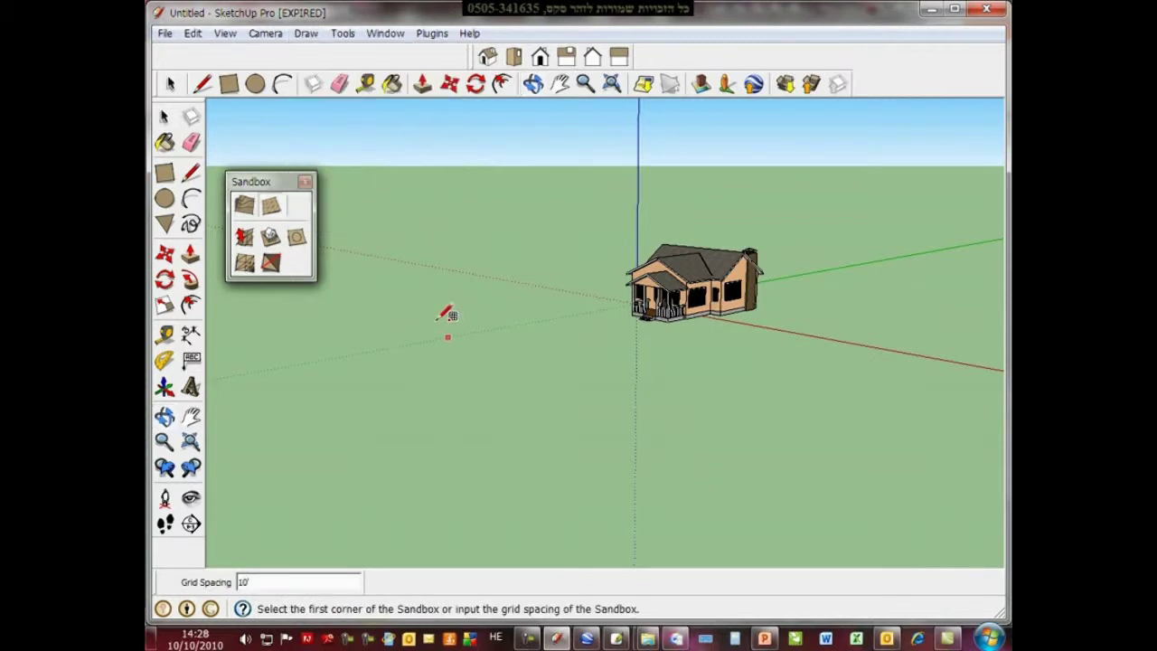
Place three corners to draw a large 10' sandbox grid around the house.
click(380, 318)
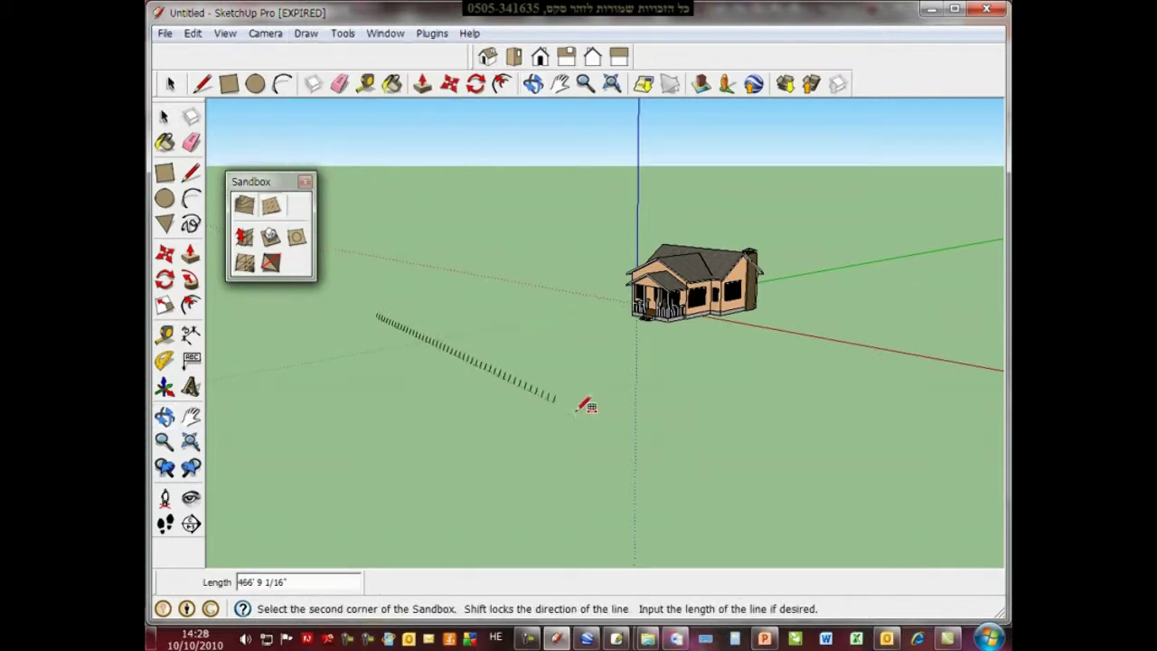
click(706, 457)
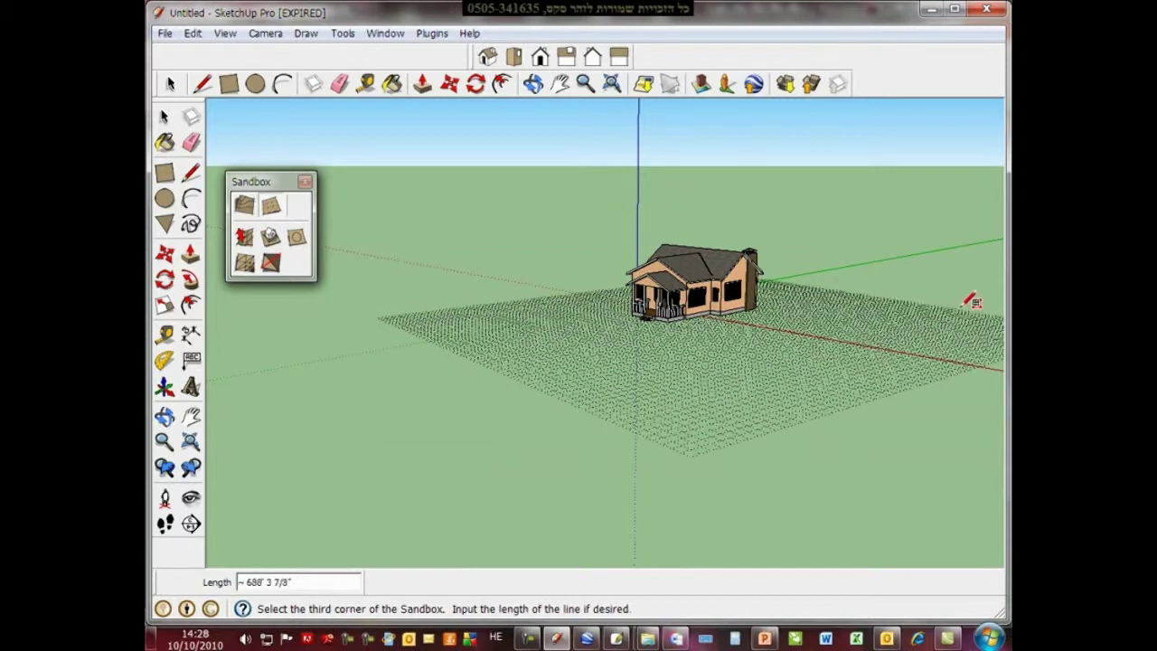
click(976, 296)
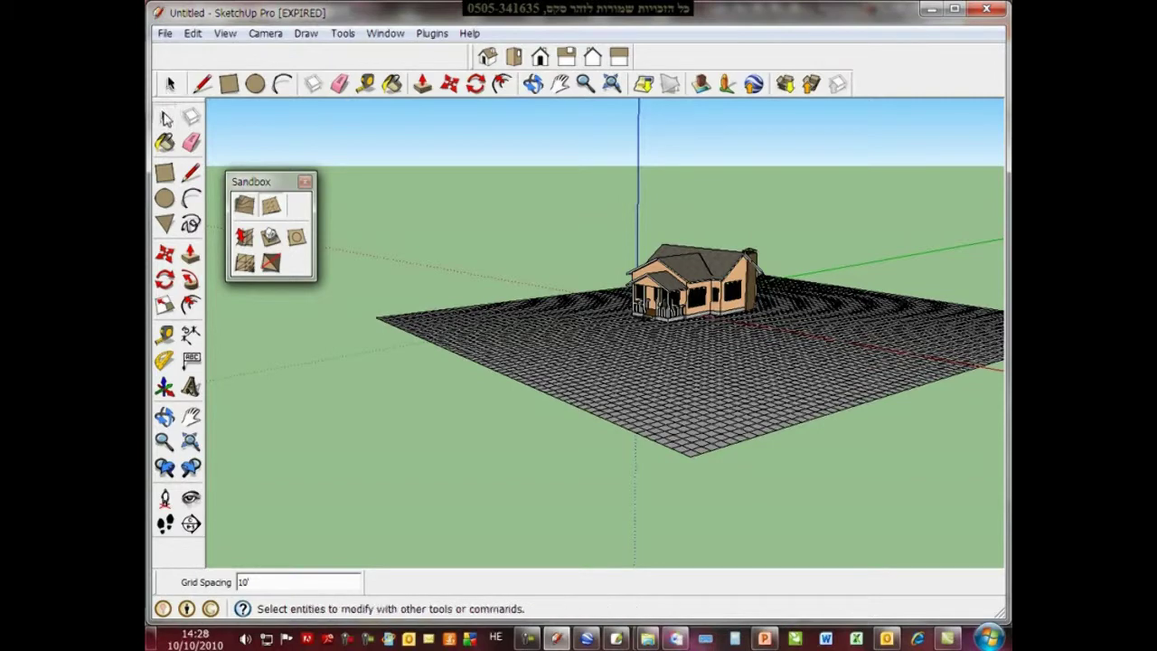
click(165, 116)
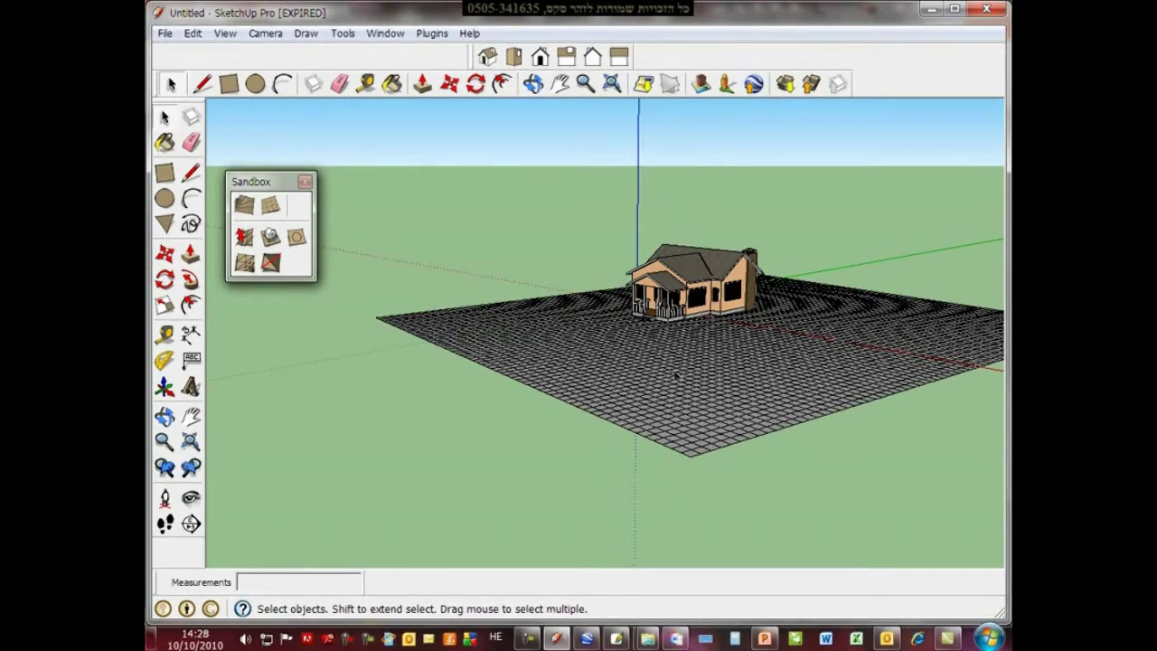
right_click(677, 378)
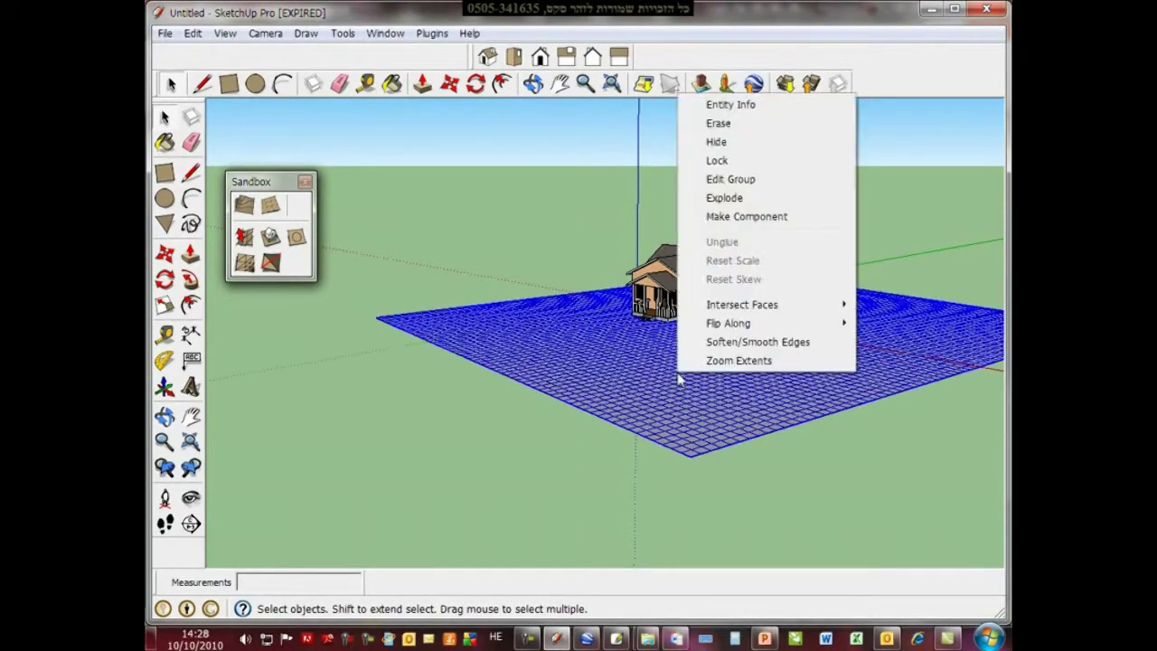
Explode the sandbox group into loose triangulated terrain and deselect it.
click(748, 200)
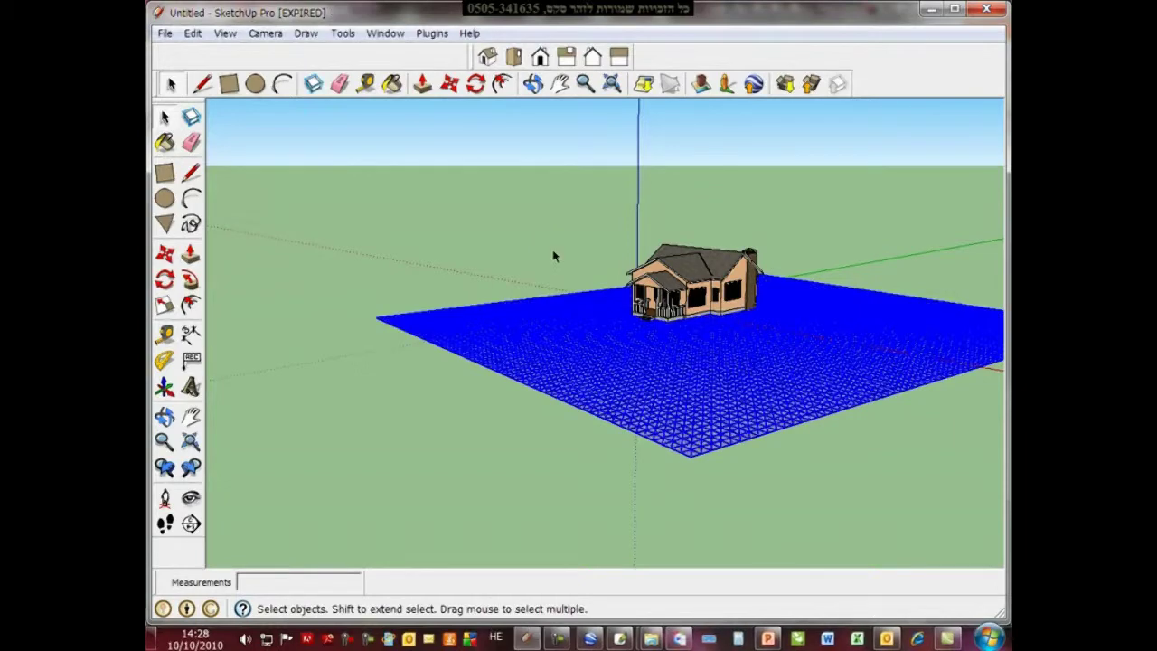
click(502, 257)
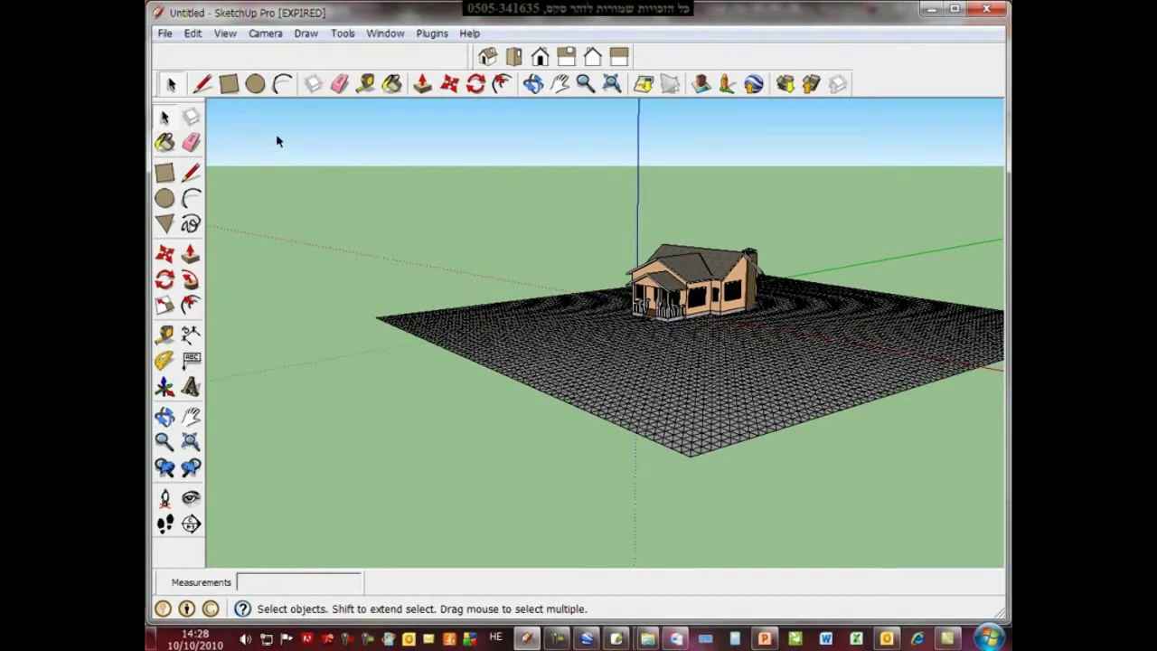
click(224, 34)
mouse_move(258, 53)
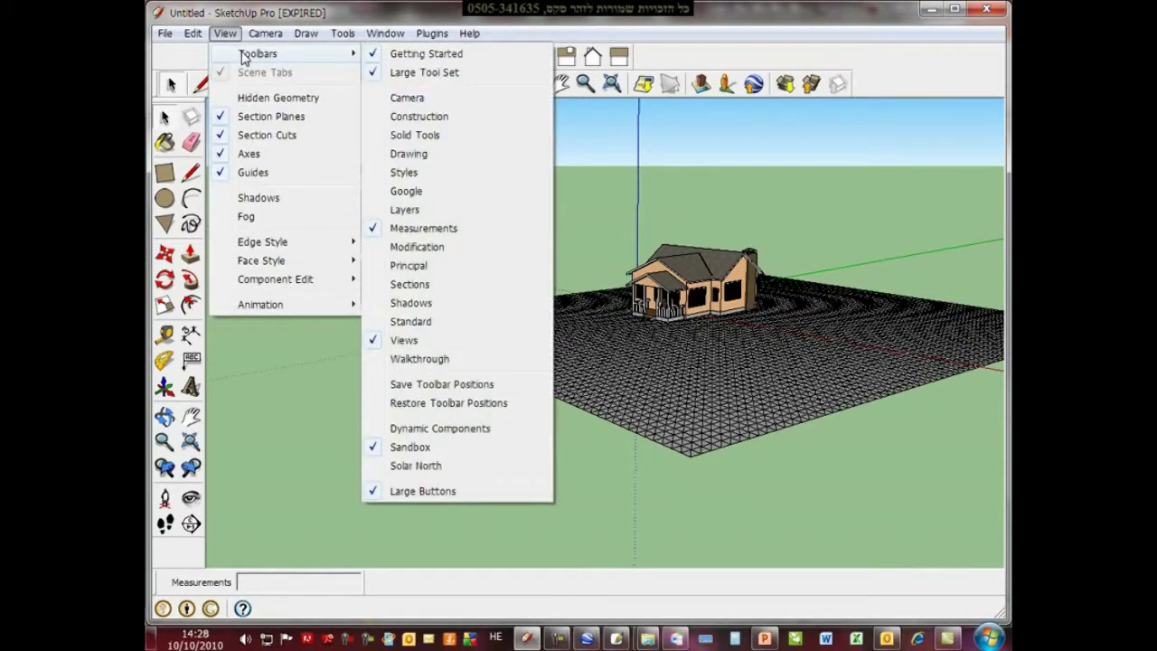
click(605, 199)
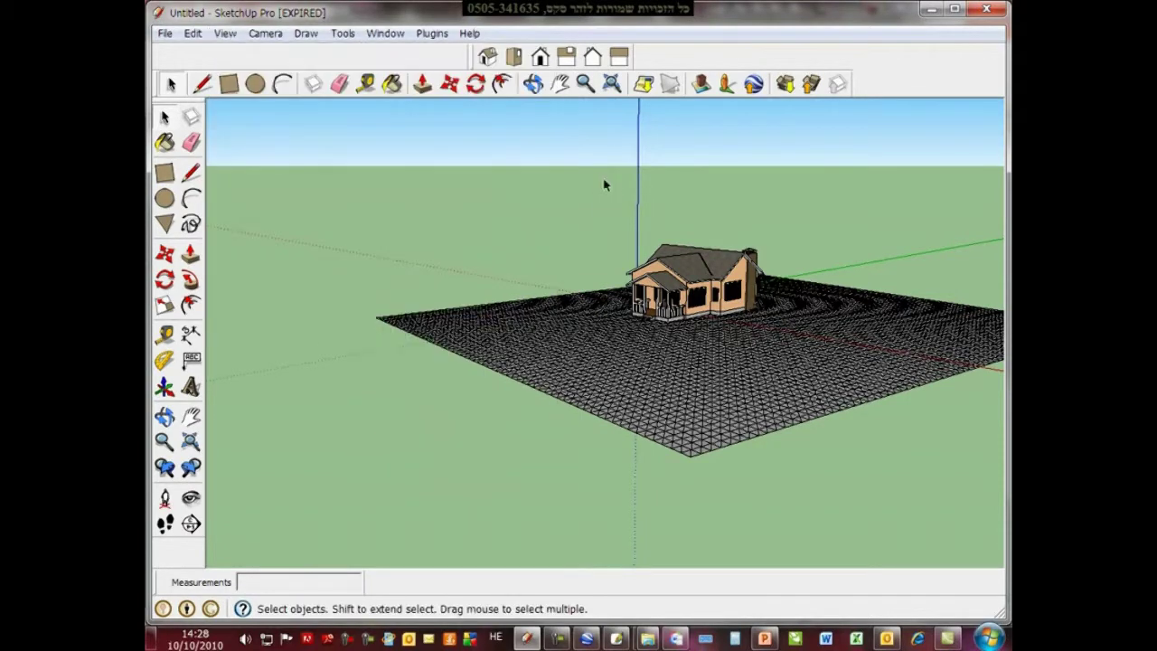
scroll(452, 223, down, 1)
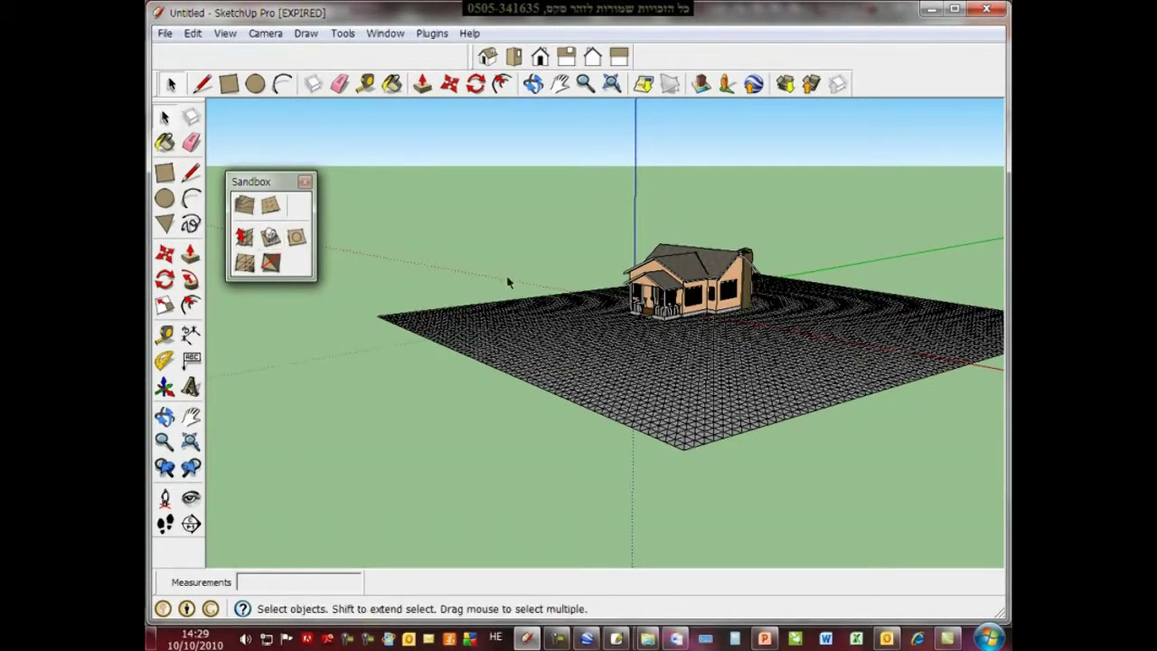
Use Smoove to raise a smooth mound near the terrain's front corner.
click(245, 237)
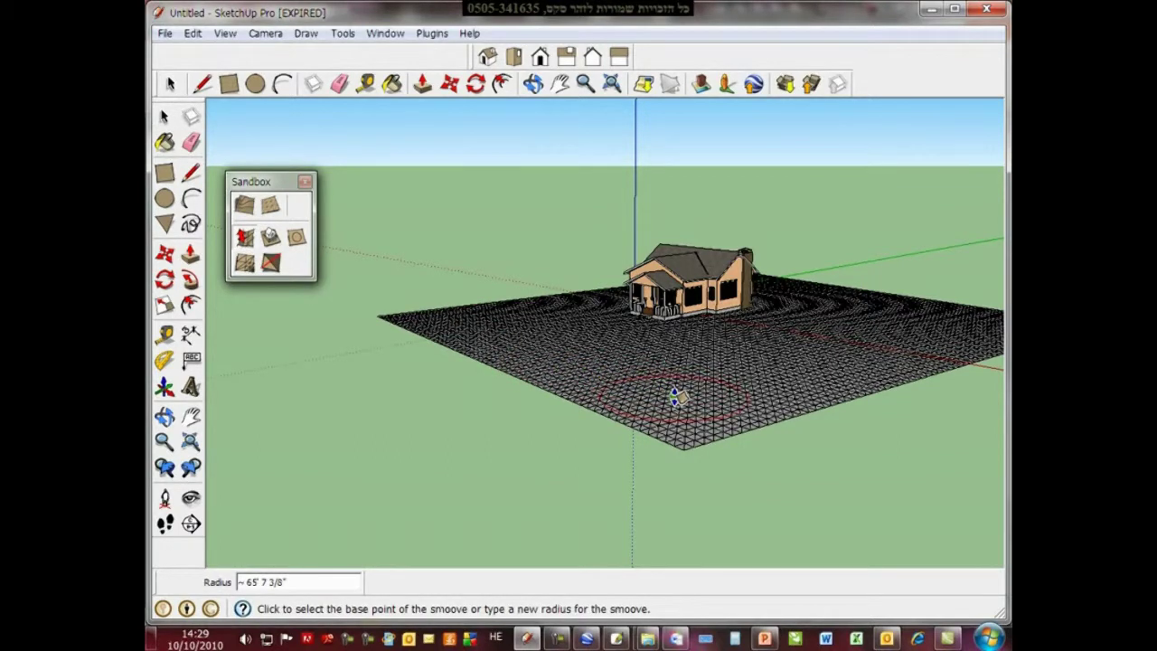
click(676, 402)
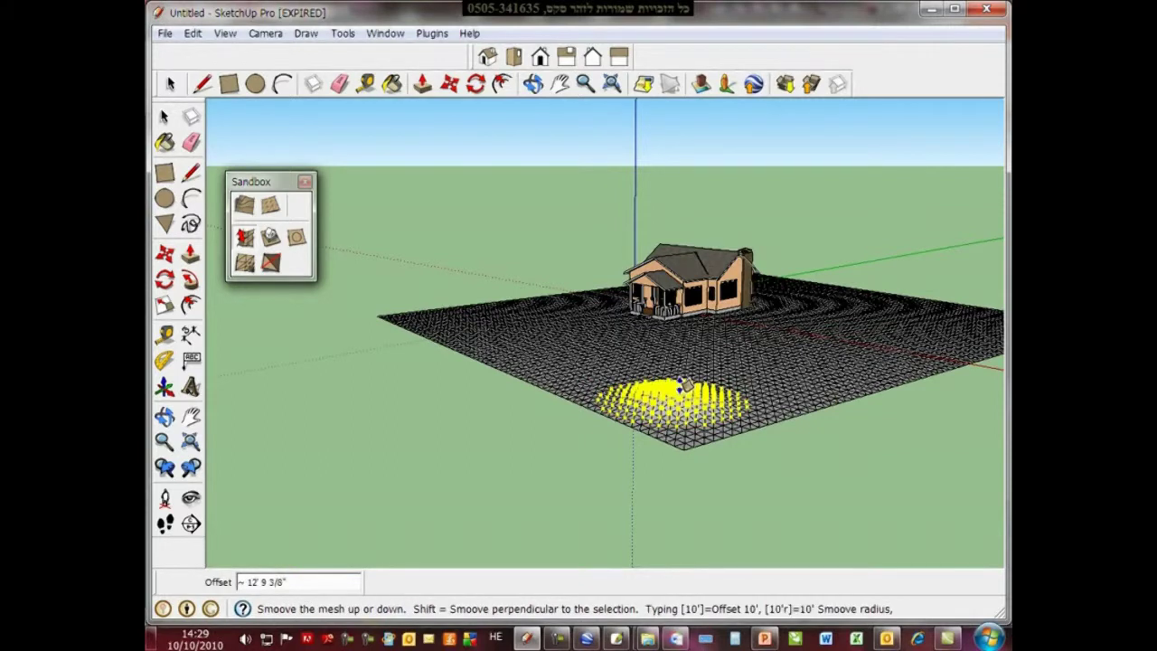
click(675, 391)
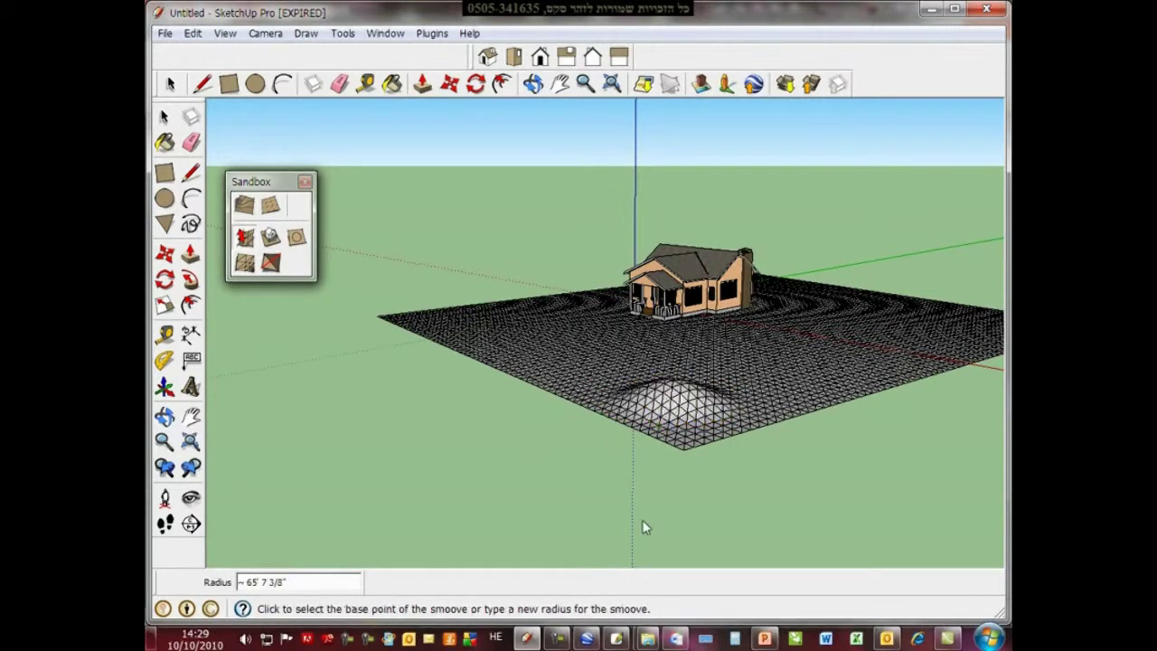
click(809, 357)
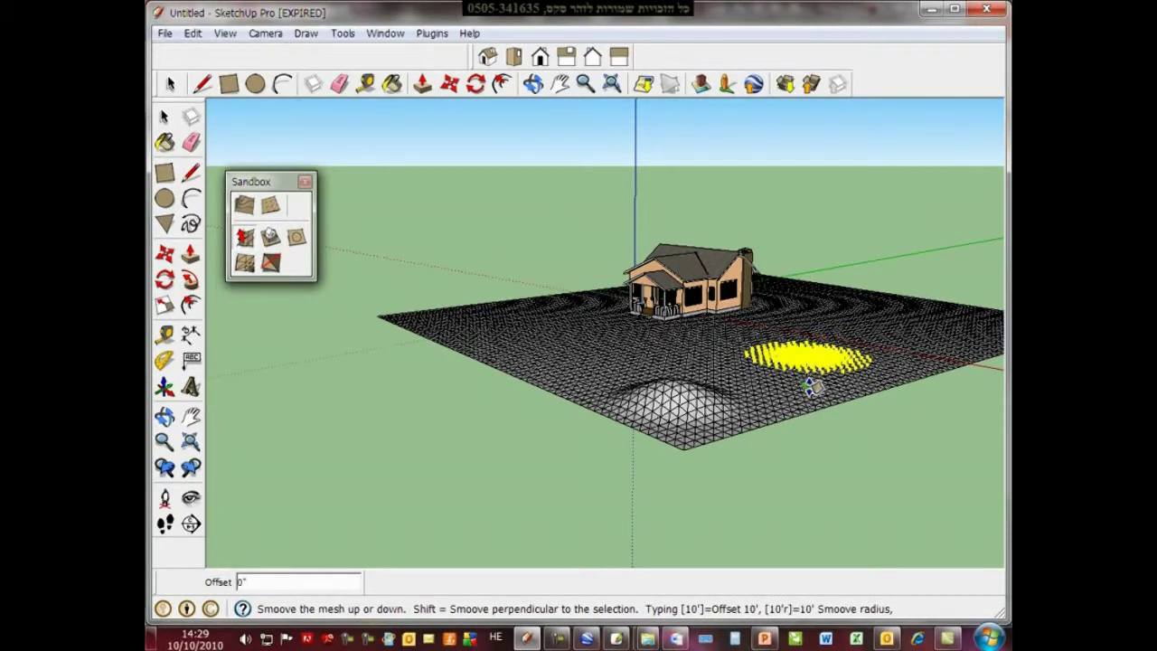
key(Escape)
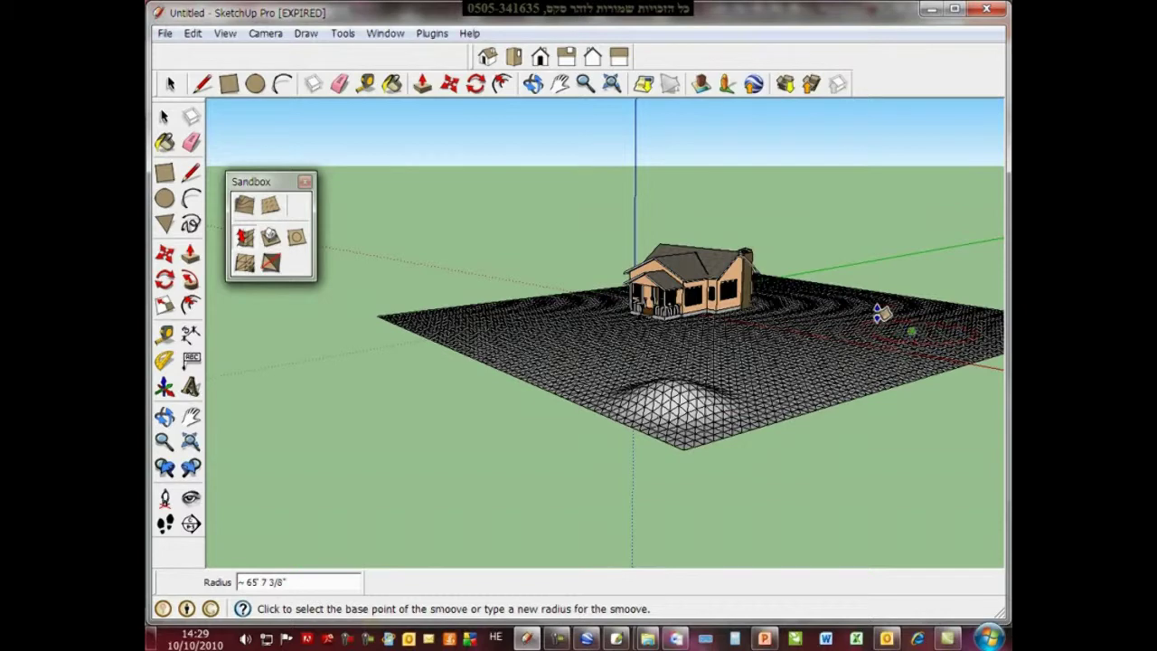
click(385, 33)
click(395, 55)
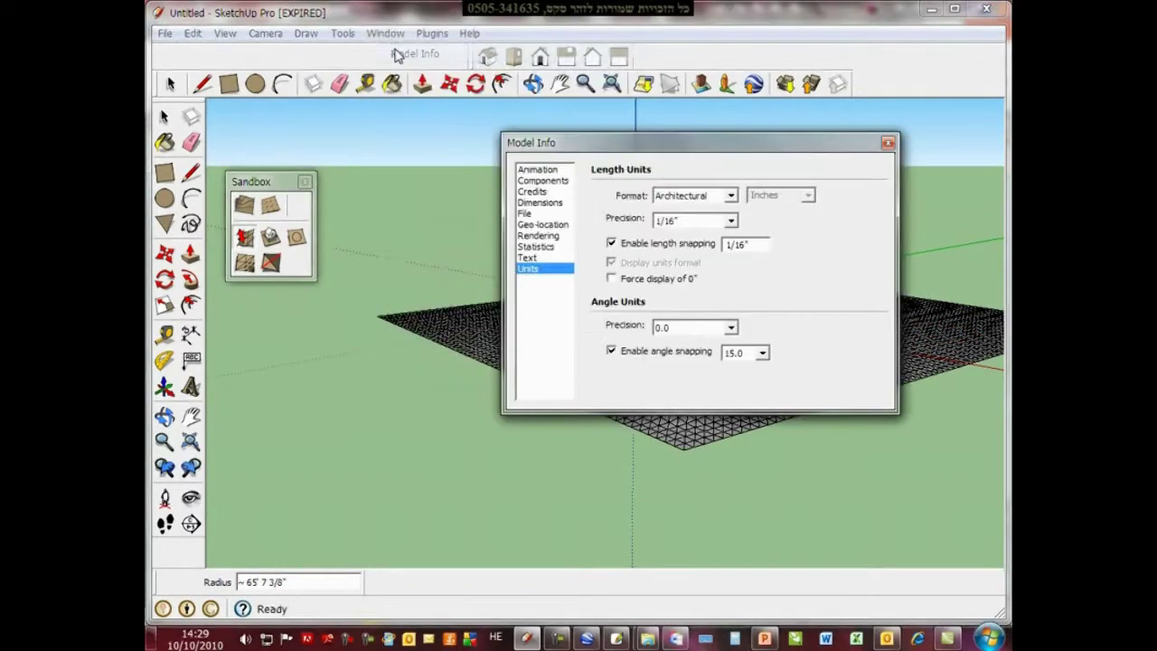
Set Model Info length units to Decimal centimeters with 0.0000cm precision.
click(885, 142)
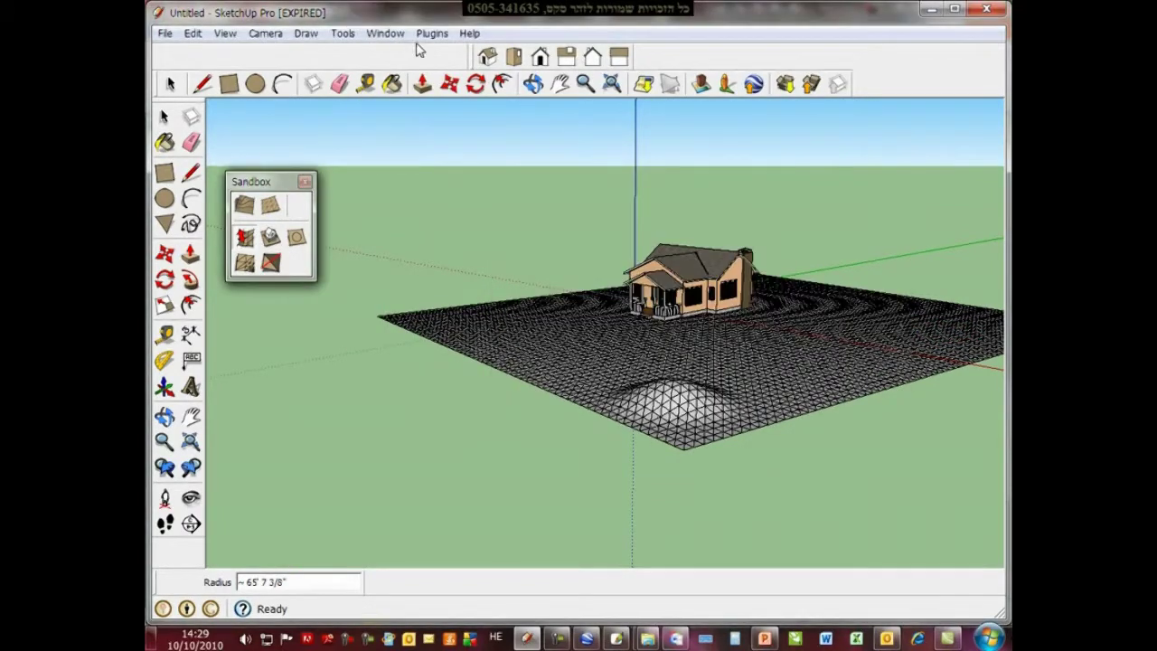
click(396, 34)
click(411, 54)
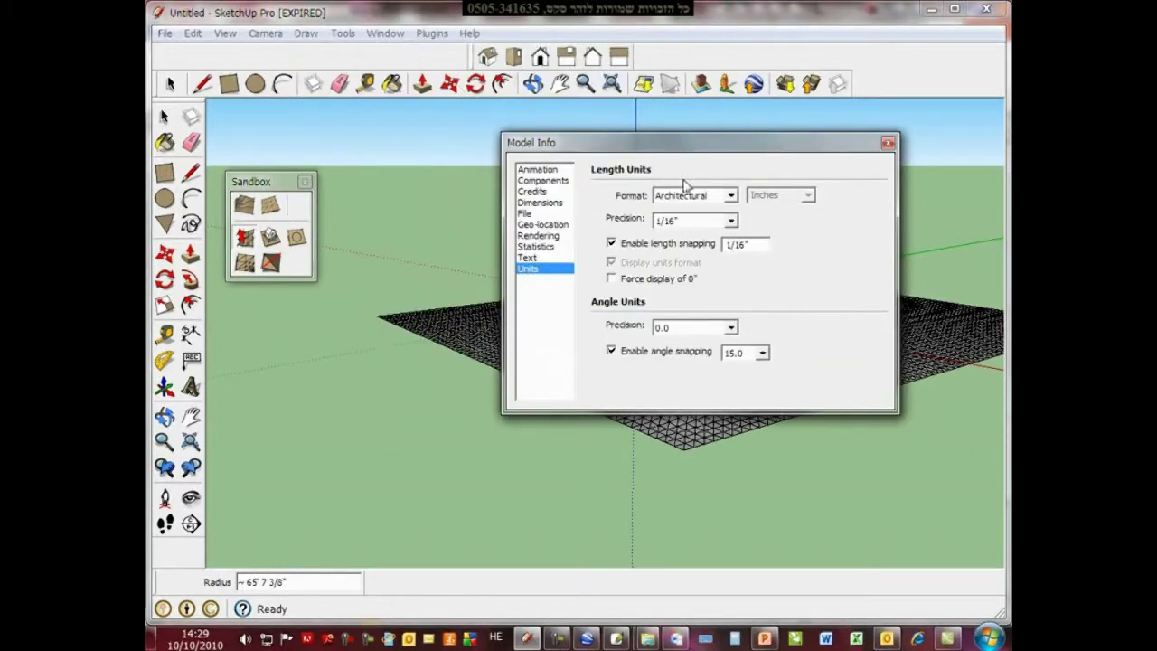
click(731, 196)
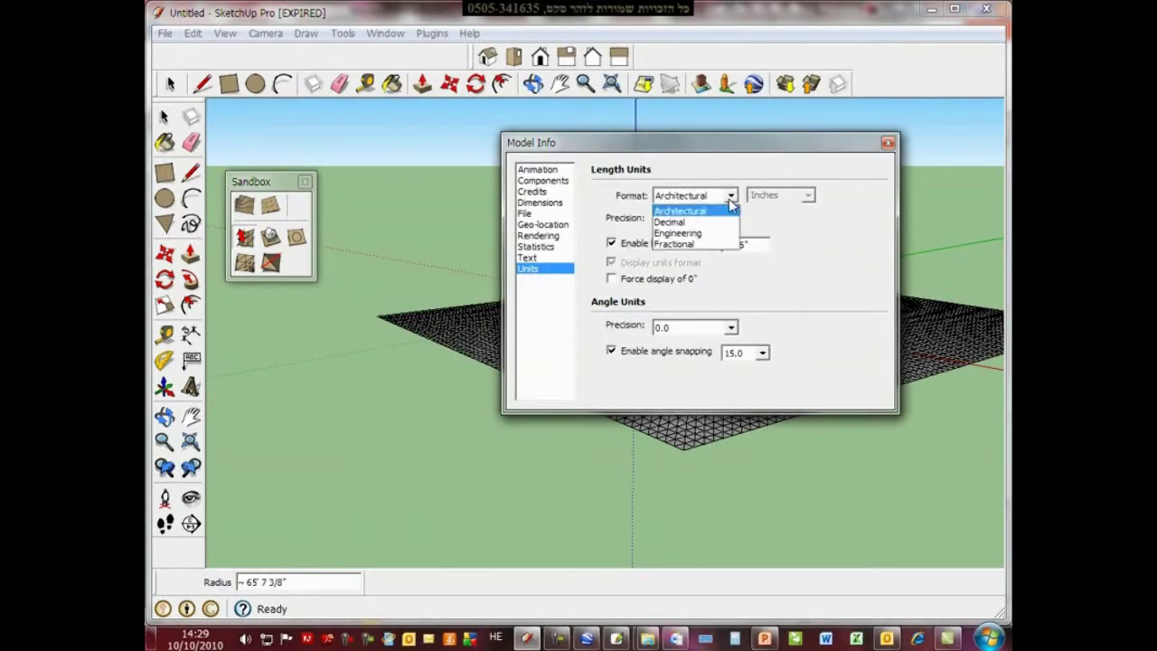
click(702, 223)
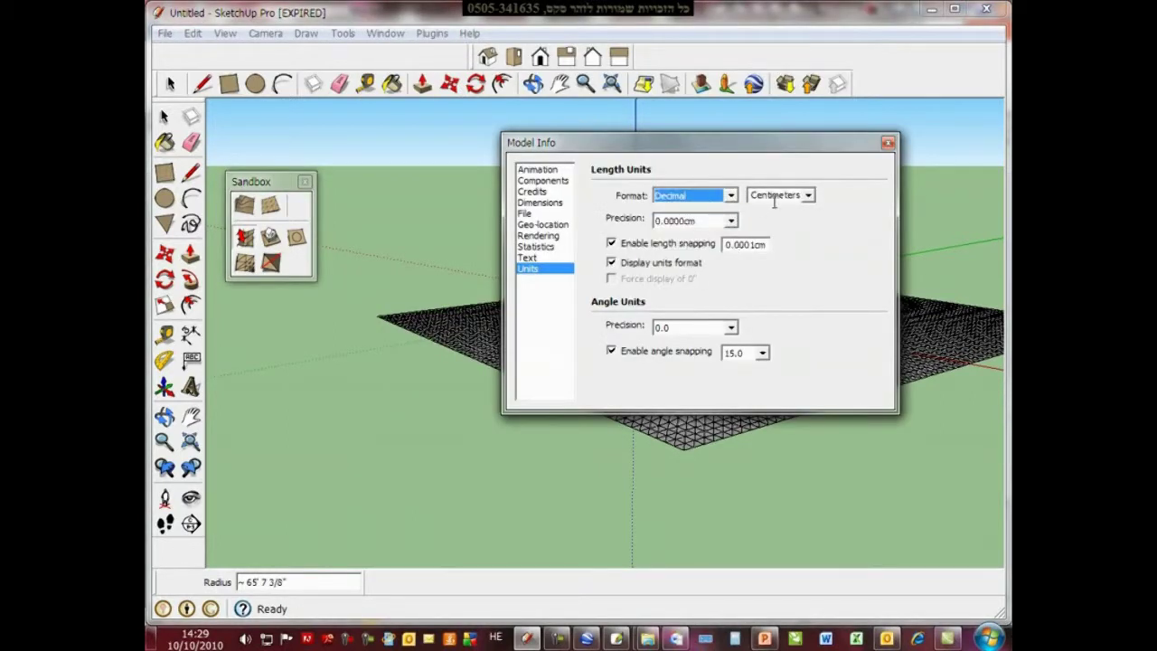
click(888, 142)
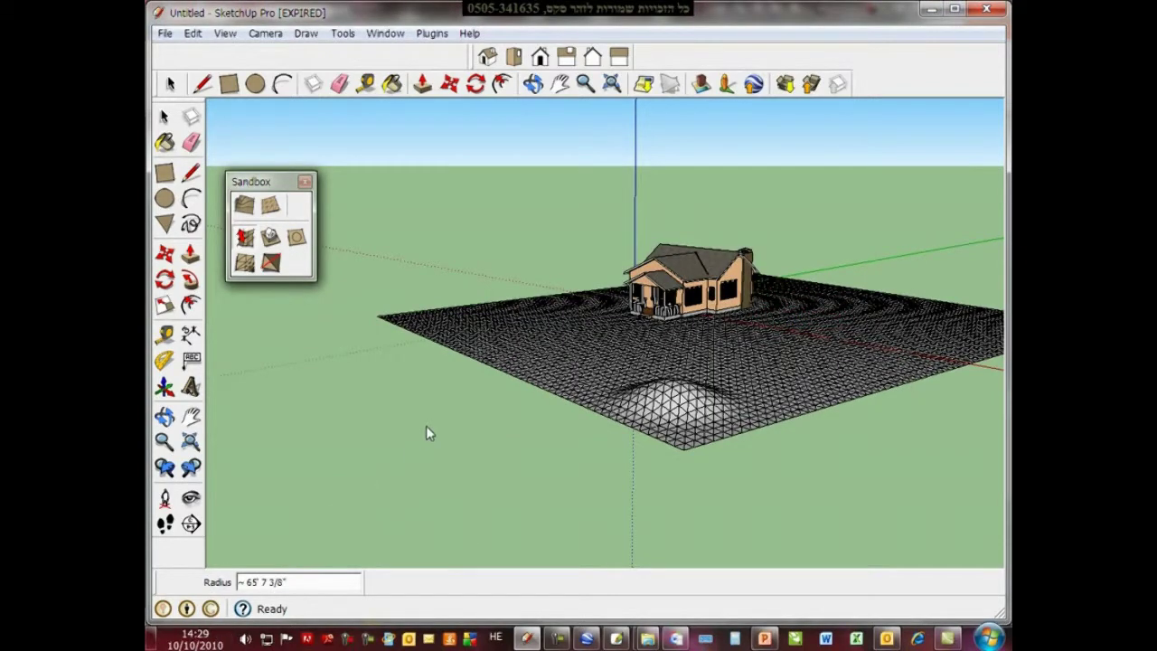
Set Smoove radius to 5000cm, raise a right-edge hill and sink a shallow front valley.
click(440, 325)
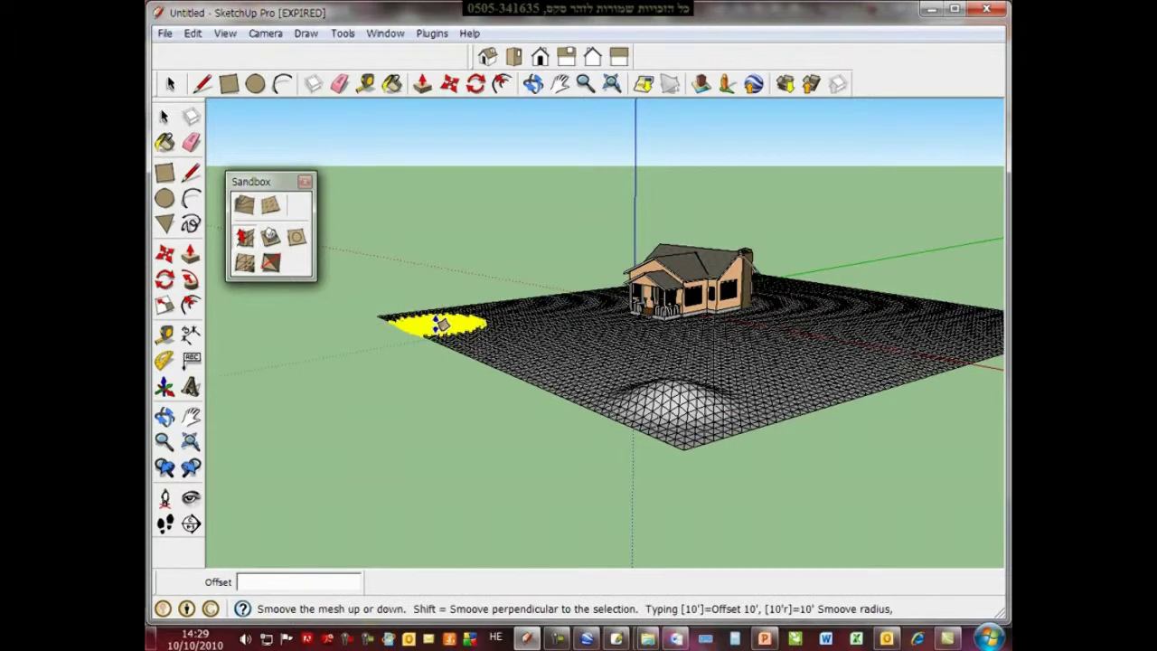
click(441, 324)
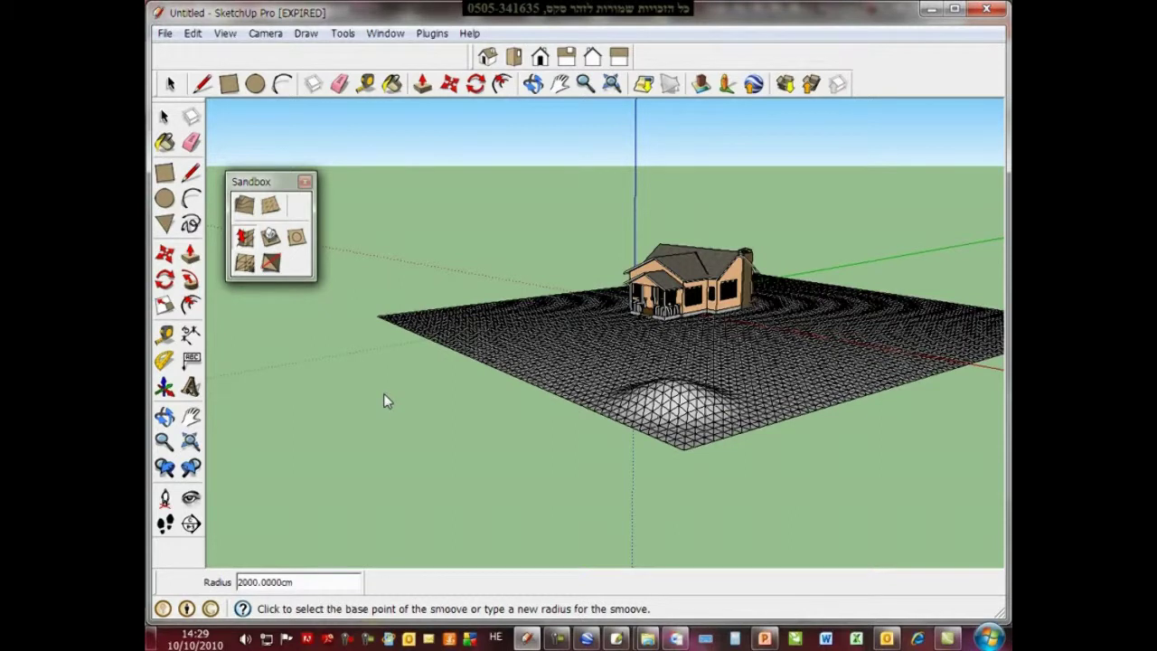
text(5)
click(943, 324)
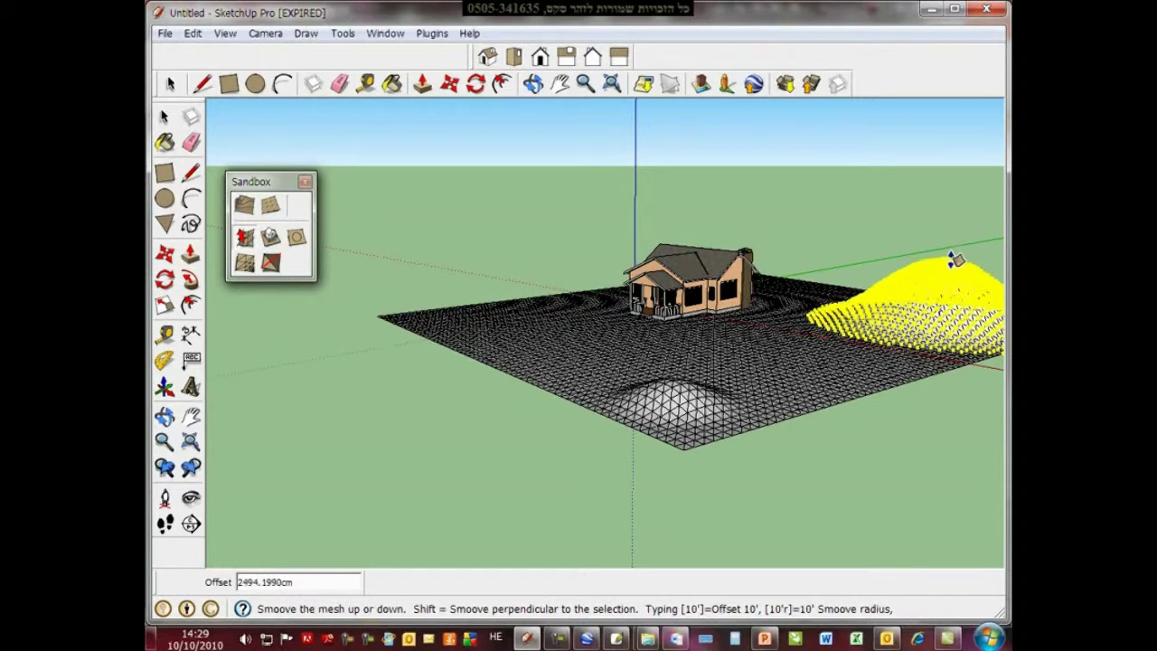
click(954, 262)
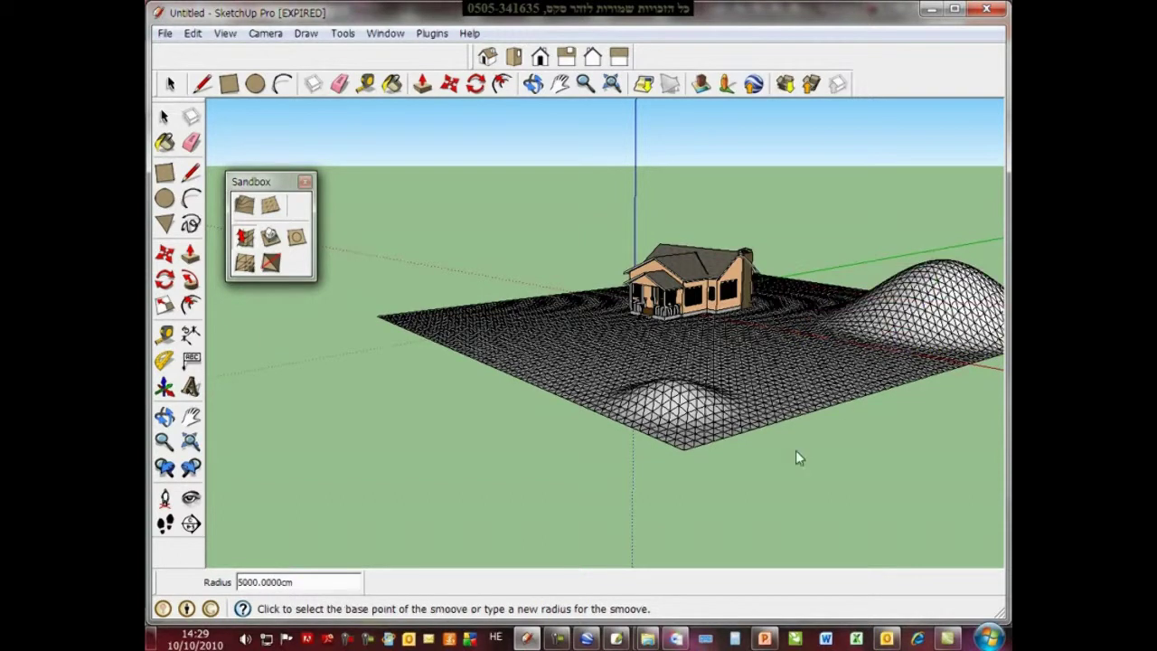
click(768, 379)
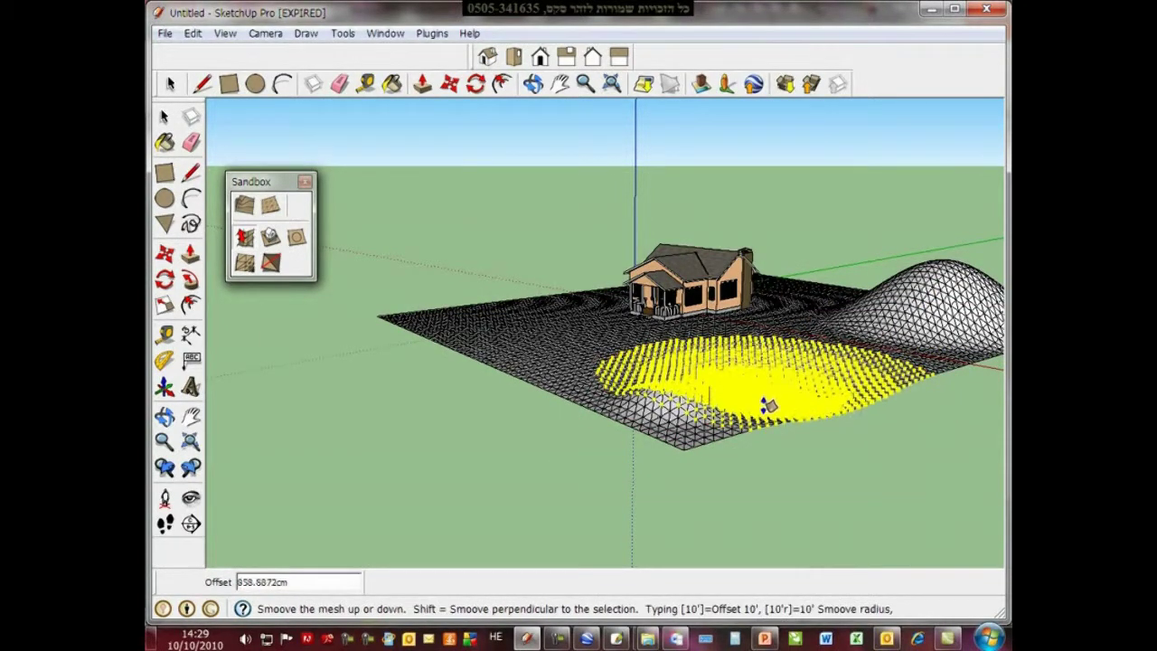
click(766, 407)
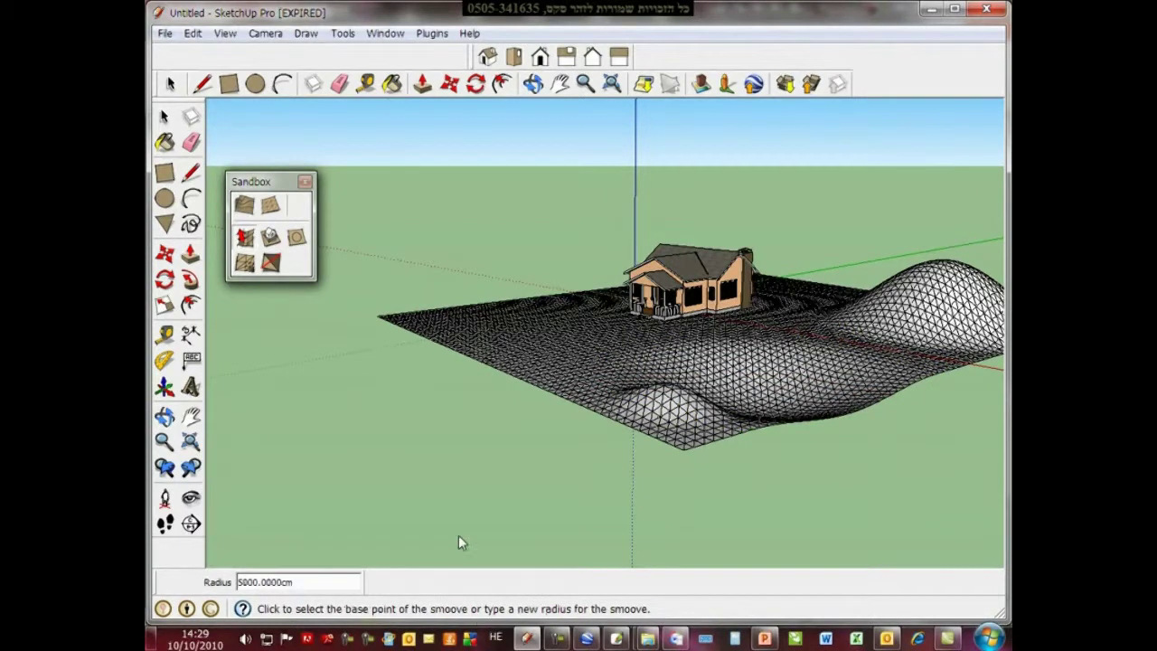
Raise a left-corner hill and two bumps, then push the front corner into a valley.
click(454, 319)
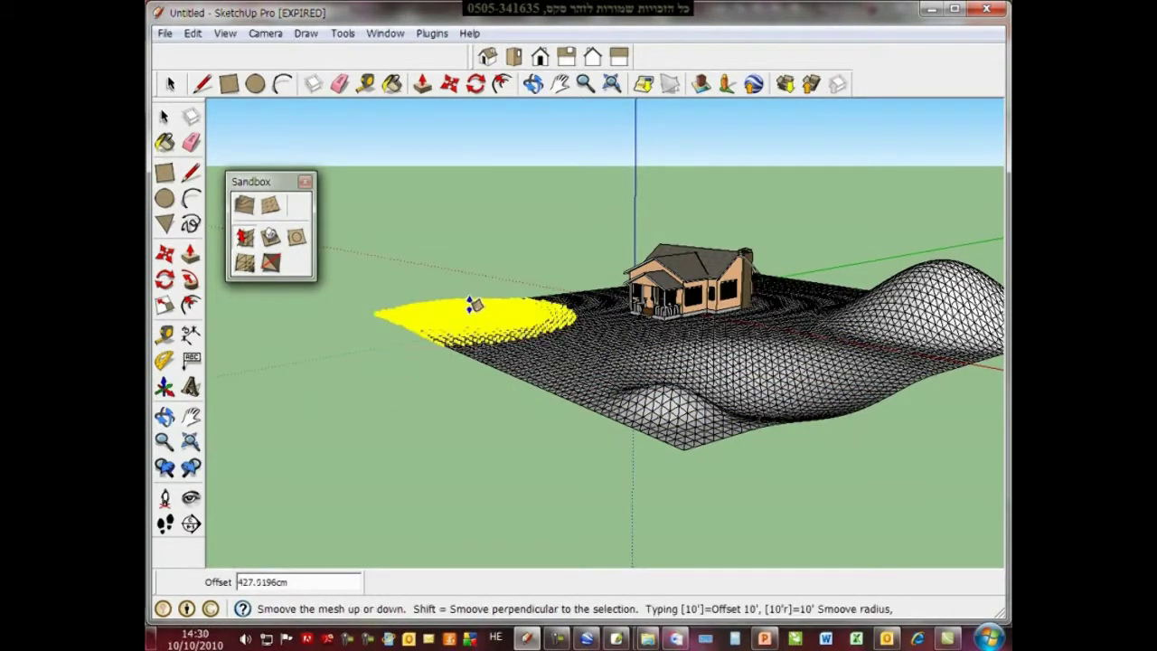
click(477, 261)
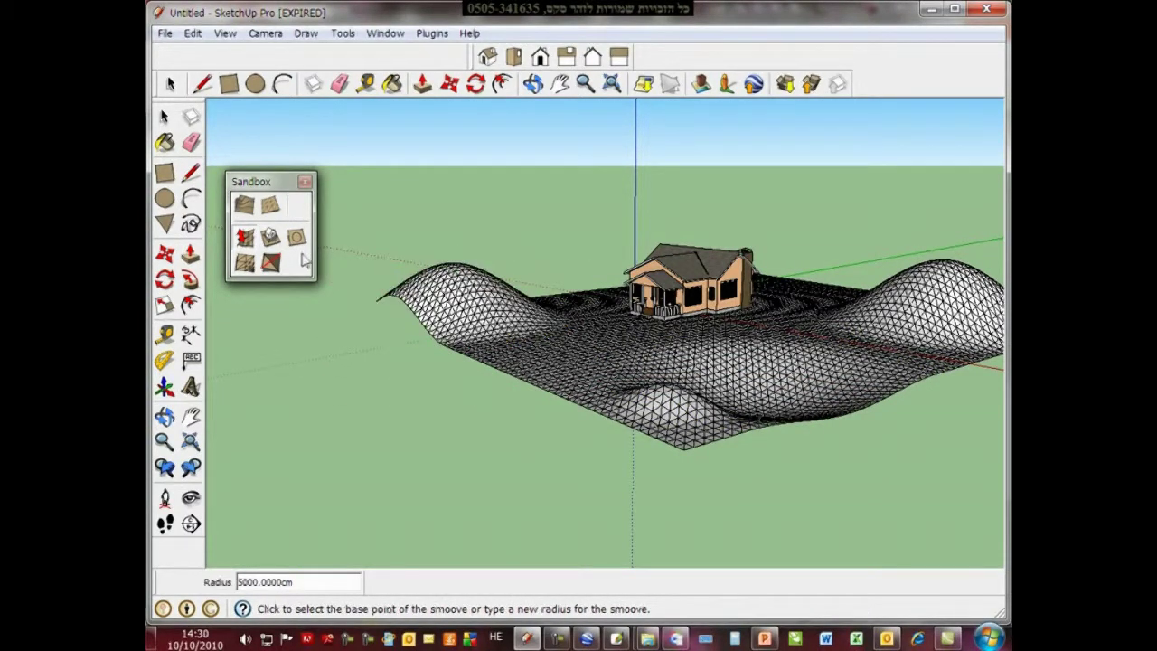
click(506, 387)
click(509, 391)
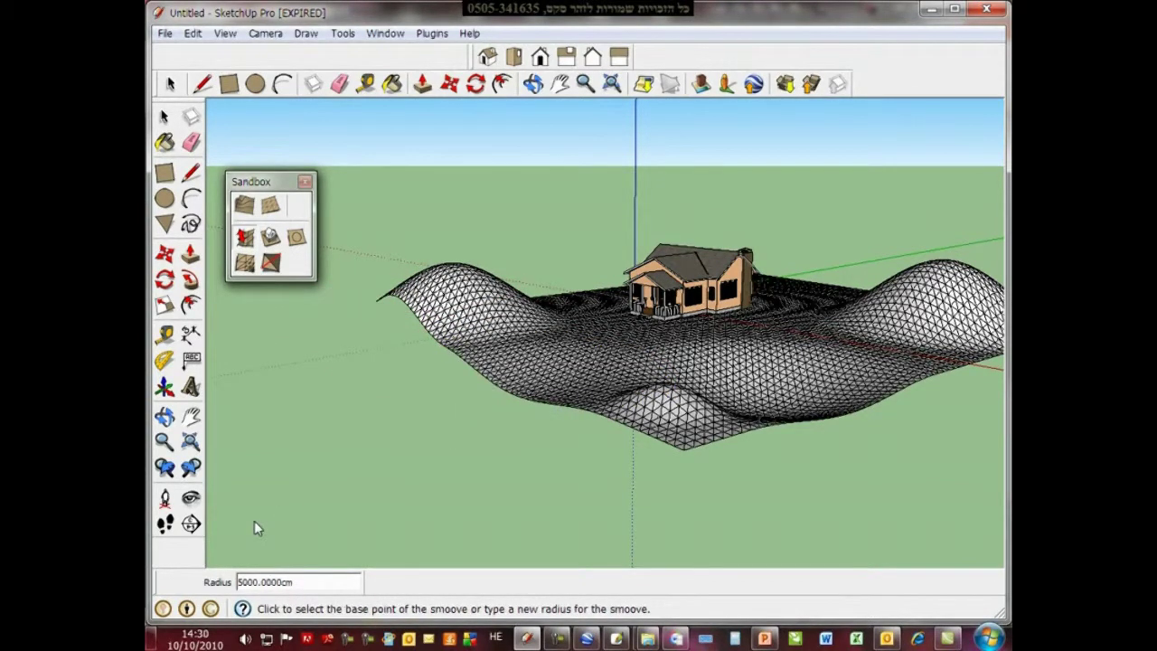
click(615, 349)
click(533, 389)
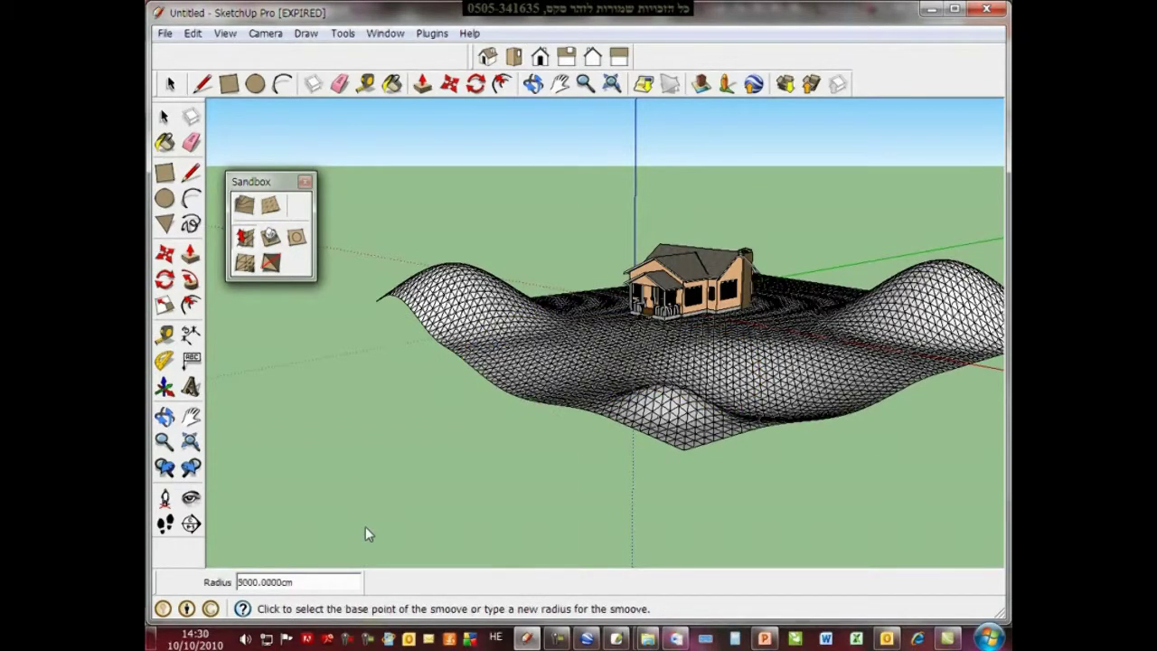
click(659, 433)
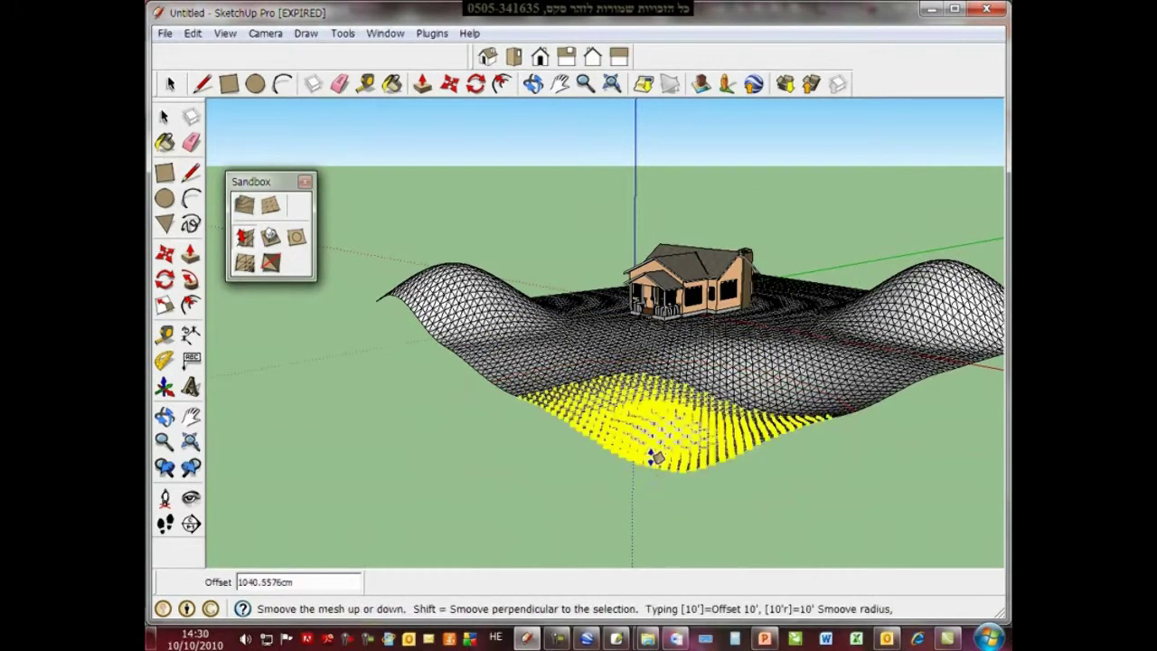
click(657, 484)
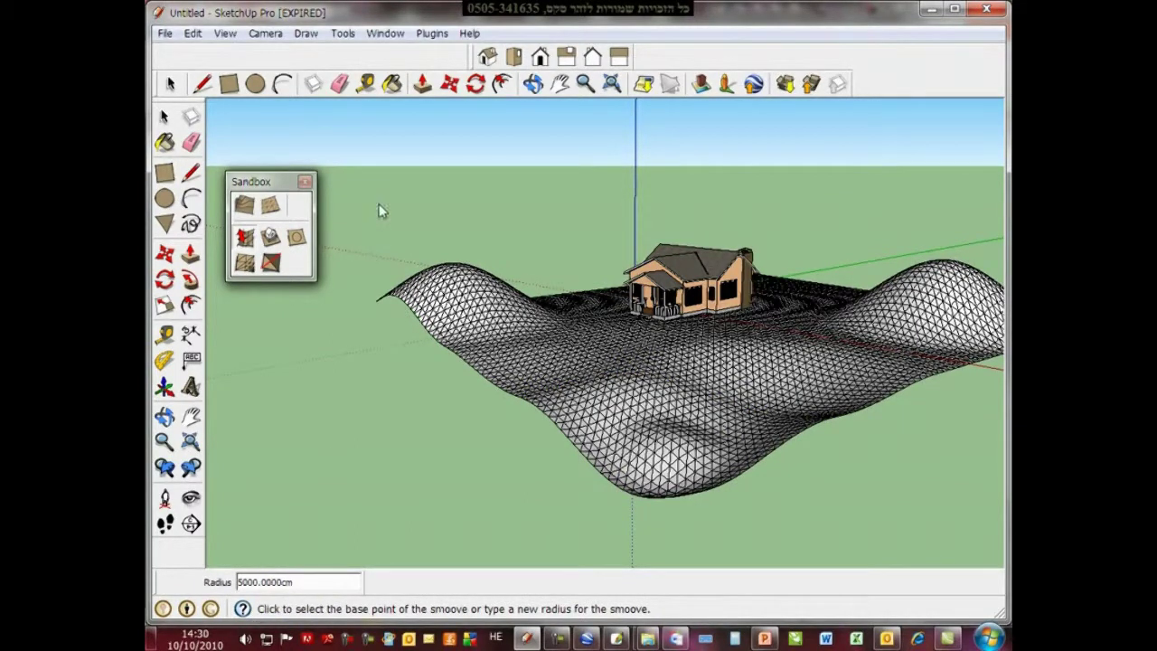
click(164, 117)
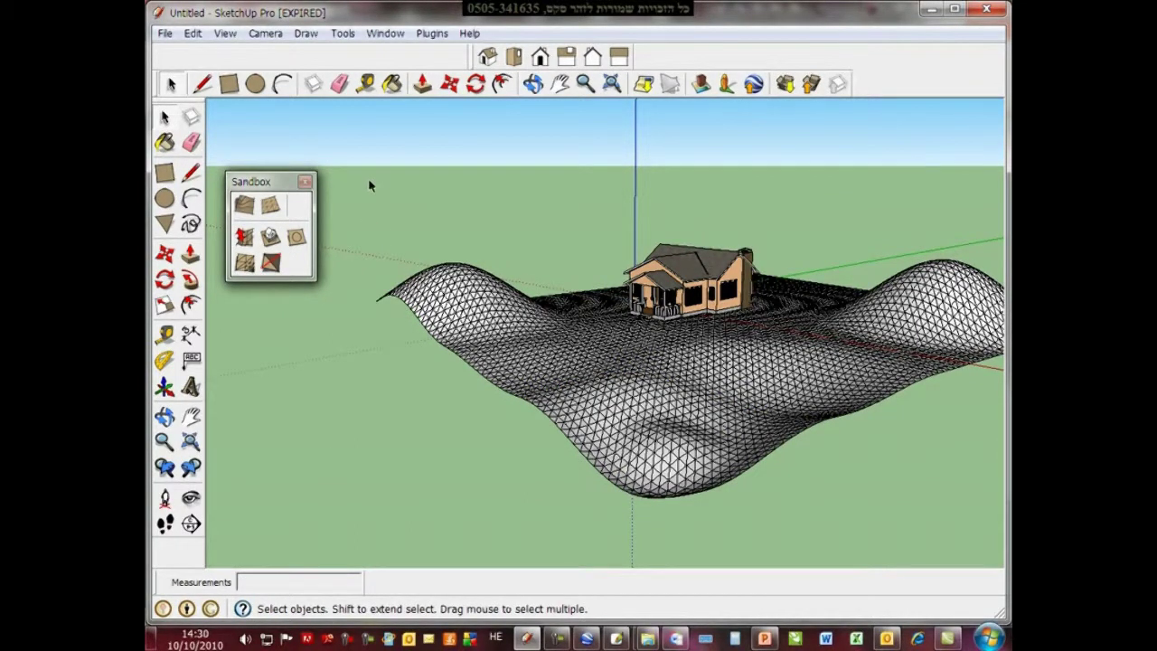
Orbit to a higher viewpoint over the rolling hills and valleys around the house.
click(534, 83)
mouse_move(533, 135)
mouse_down()
mouse_move(532, 221)
mouse_move(560, 243)
mouse_up()
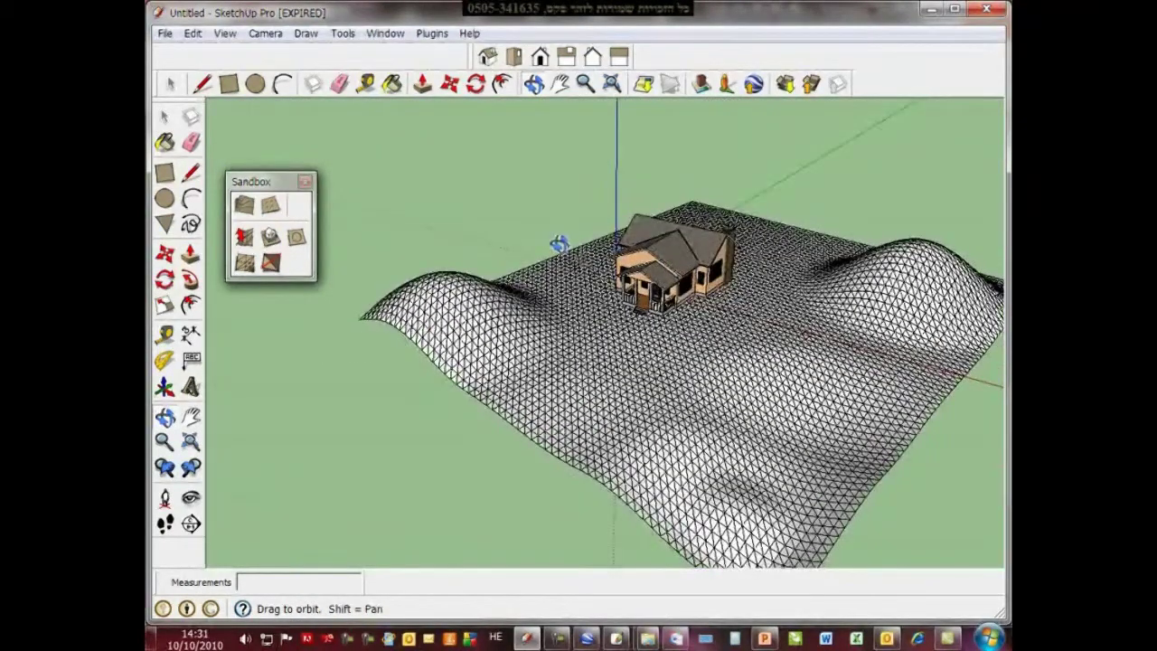
key(space)
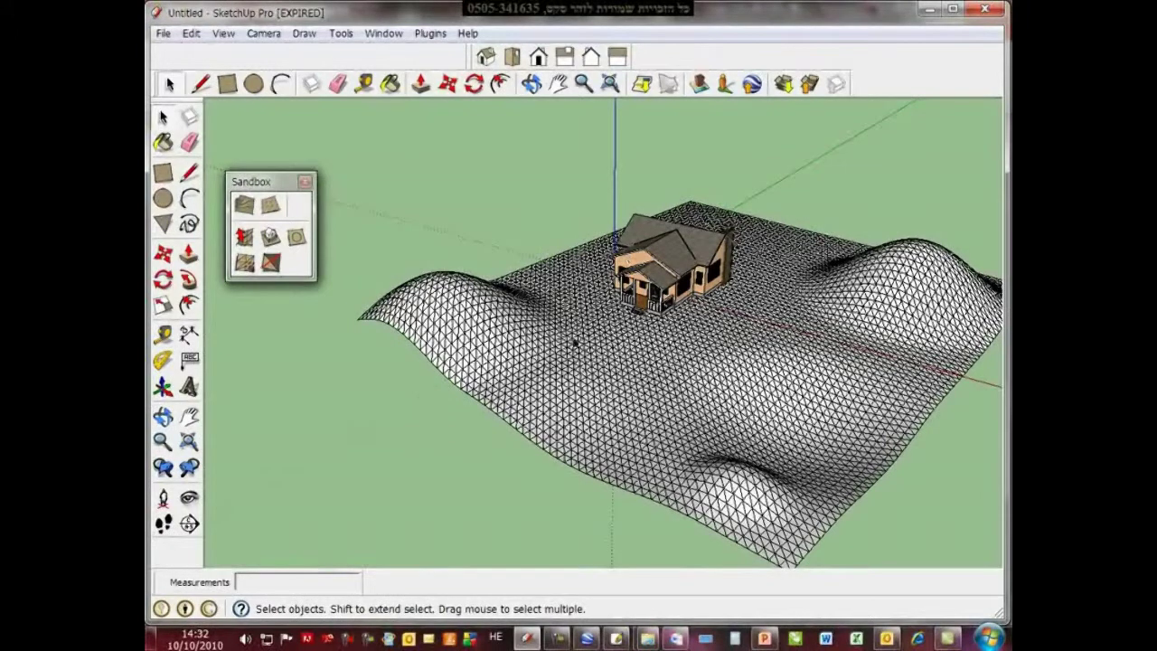